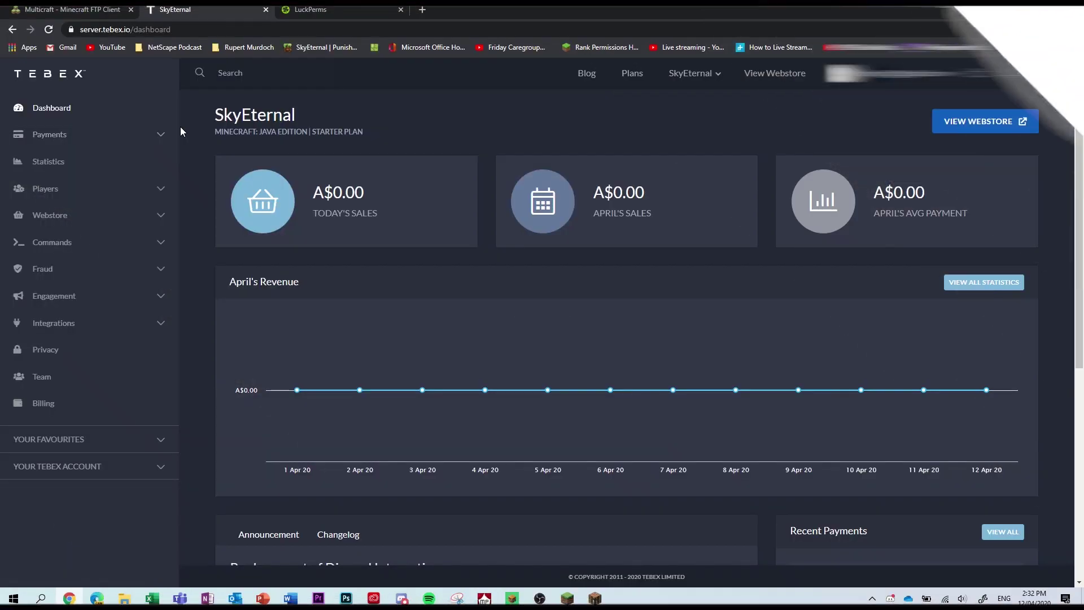
# - Open Tebex's payments list, then draft '§c§lplay.skyeternal.ga! §6§l1.9-1.15' in Minecraft chat
pyautogui.click(138, 141)
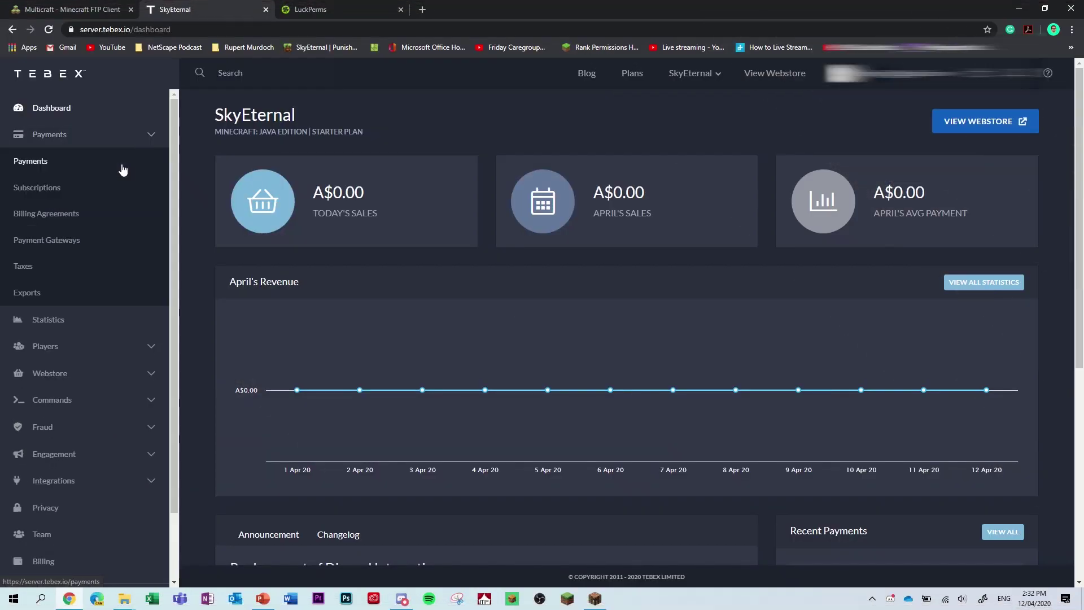
pyautogui.click(123, 170)
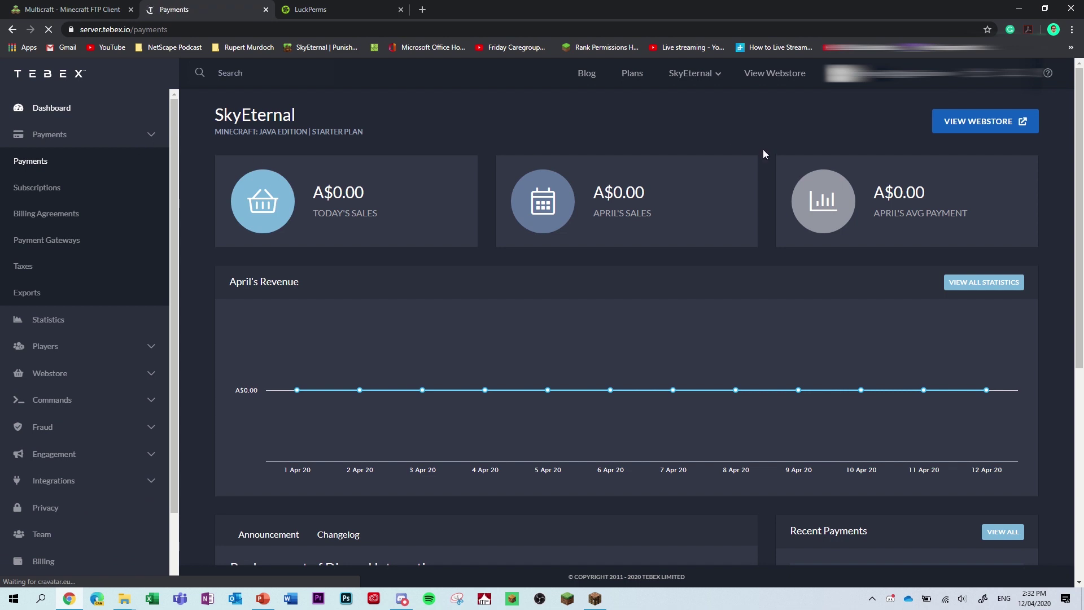
pyautogui.click(1042, 6)
pyautogui.write('t§c§lplay.skyeternal.ga! §6§l1.9-1.15')
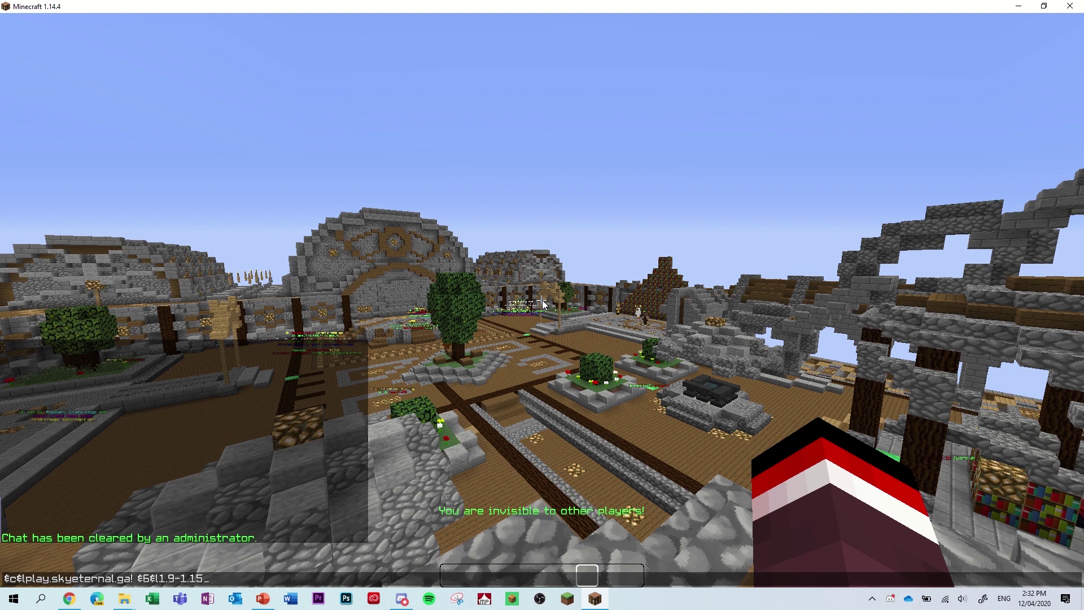
# - Send the play.skyeternal.ga message, run /hub, and reopen the chat input
pyautogui.press('Return')
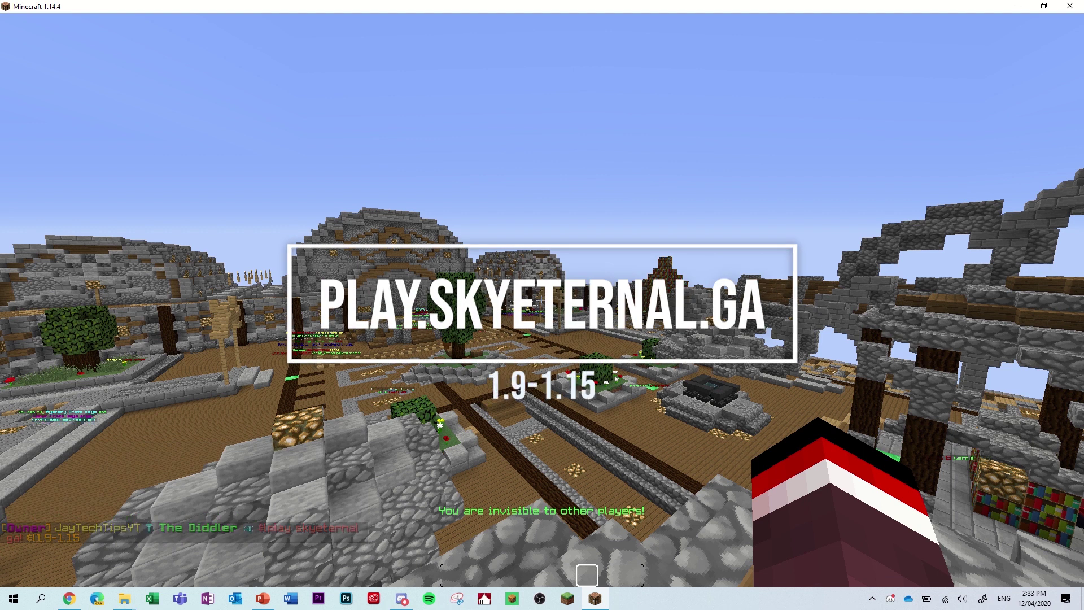
pyautogui.write('/hub')
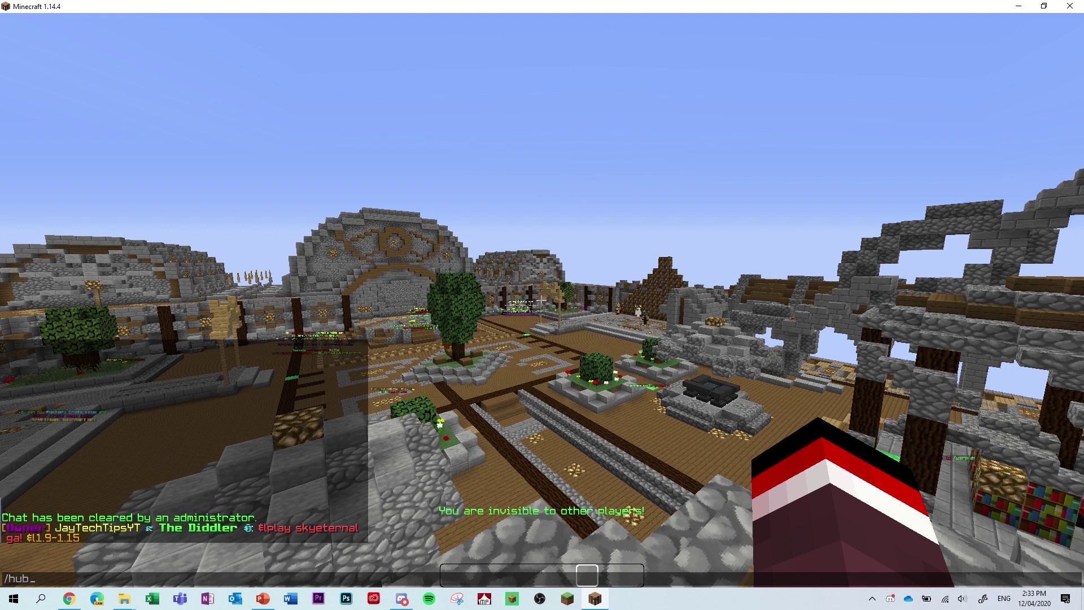
pyautogui.press('Return')
pyautogui.press('t')
# - Back in Tebex, start a new manual payment with the player's saved username filled in
pyautogui.hotkey('alt', 'Tab')
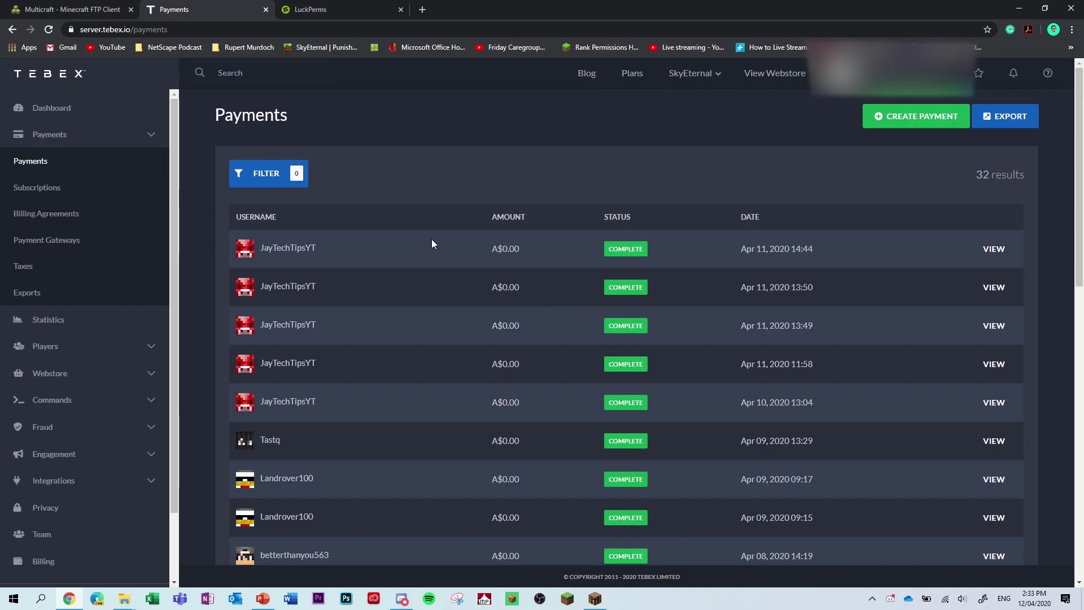
pyautogui.click(937, 123)
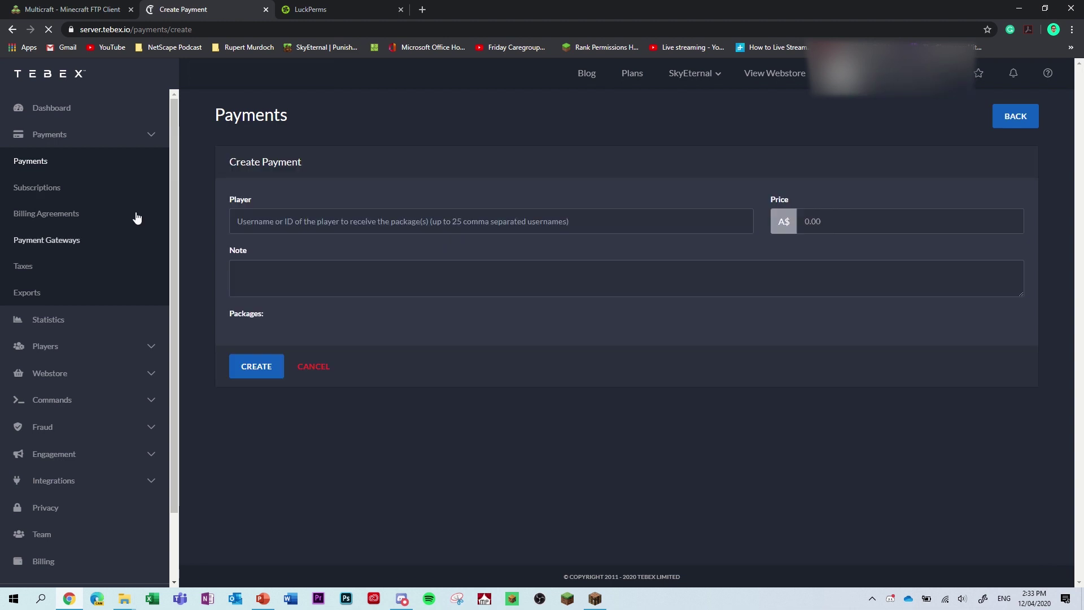
pyautogui.click(288, 222)
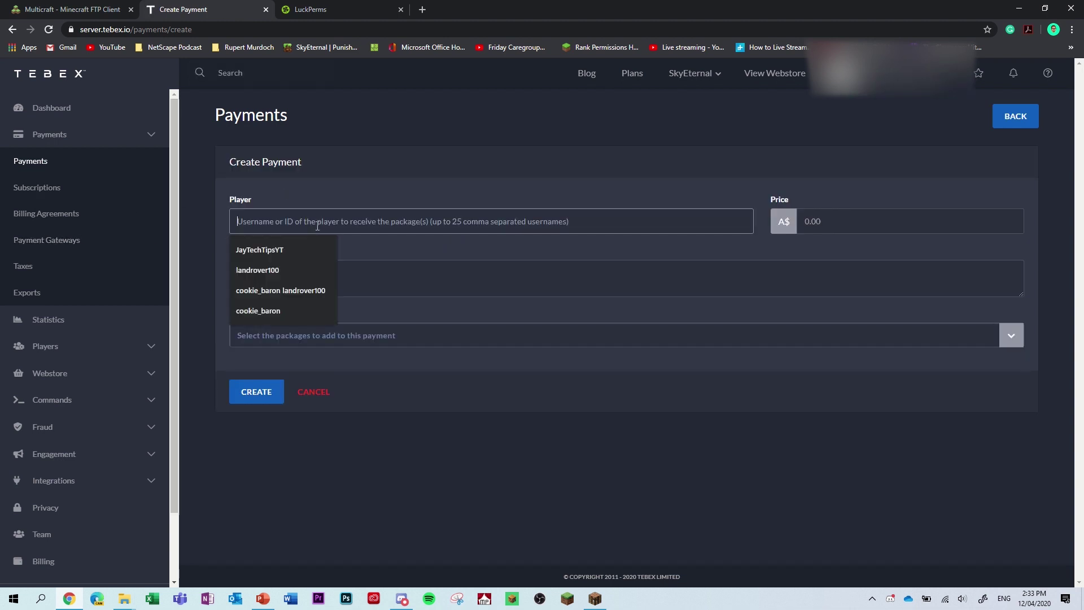
pyautogui.click(288, 249)
# - In the Packages list, tick the Smite of everyone on the network package
pyautogui.click(356, 333)
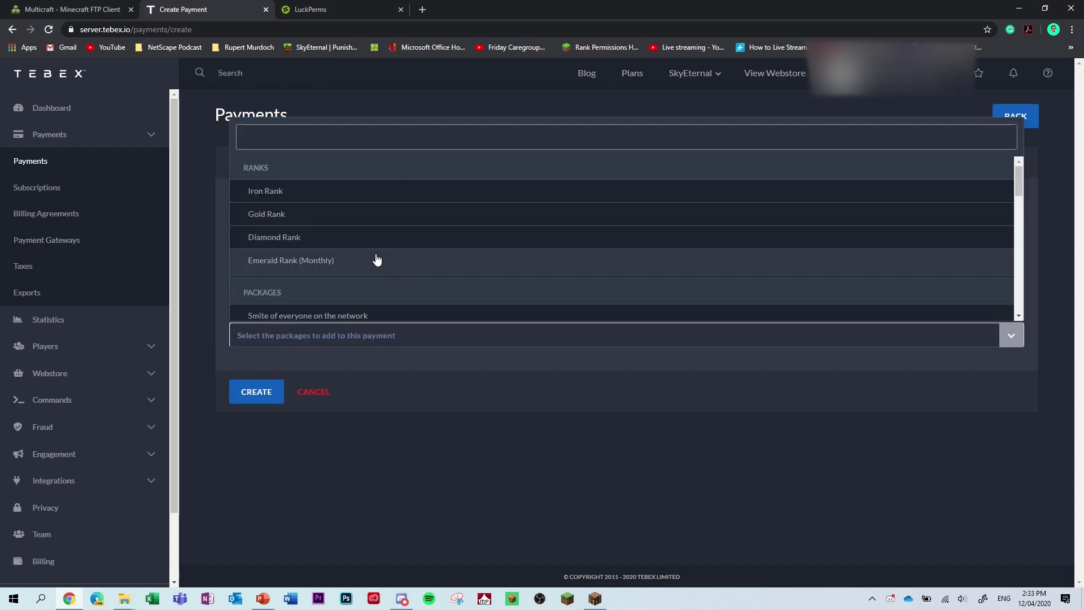
pyautogui.scroll(-1, 429, 214)
pyautogui.click(445, 257)
pyautogui.scroll(-1, 393, 225)
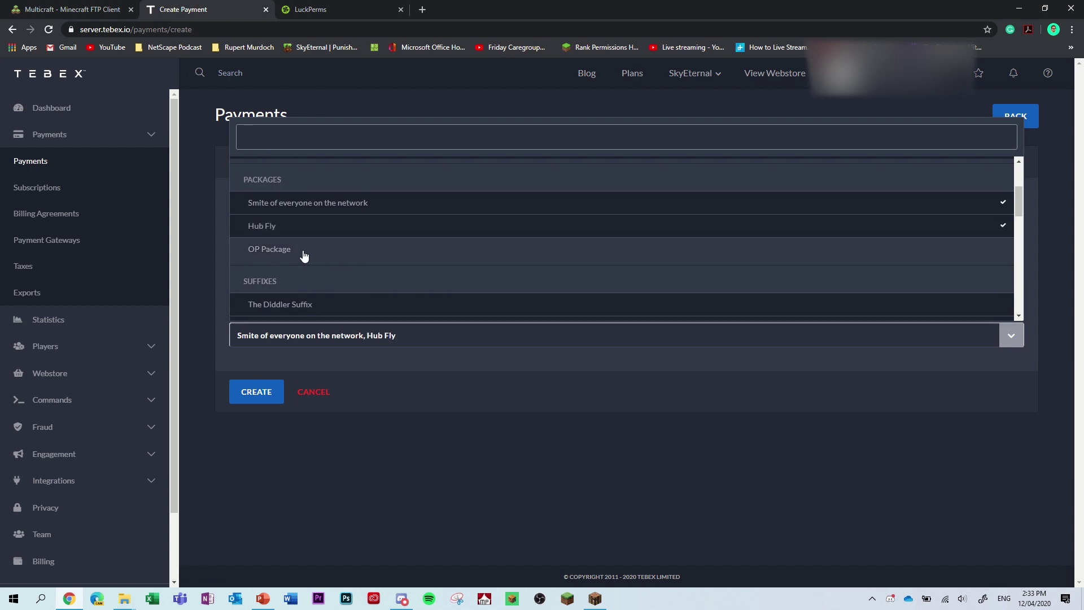
pyautogui.scroll(-1, 316, 257)
# - Tick the Seagull, MEE6, MEE7, lil scumbag, Ninja, Hacker, noob, Master Builder and Crazy suffixes
pyautogui.click(341, 274)
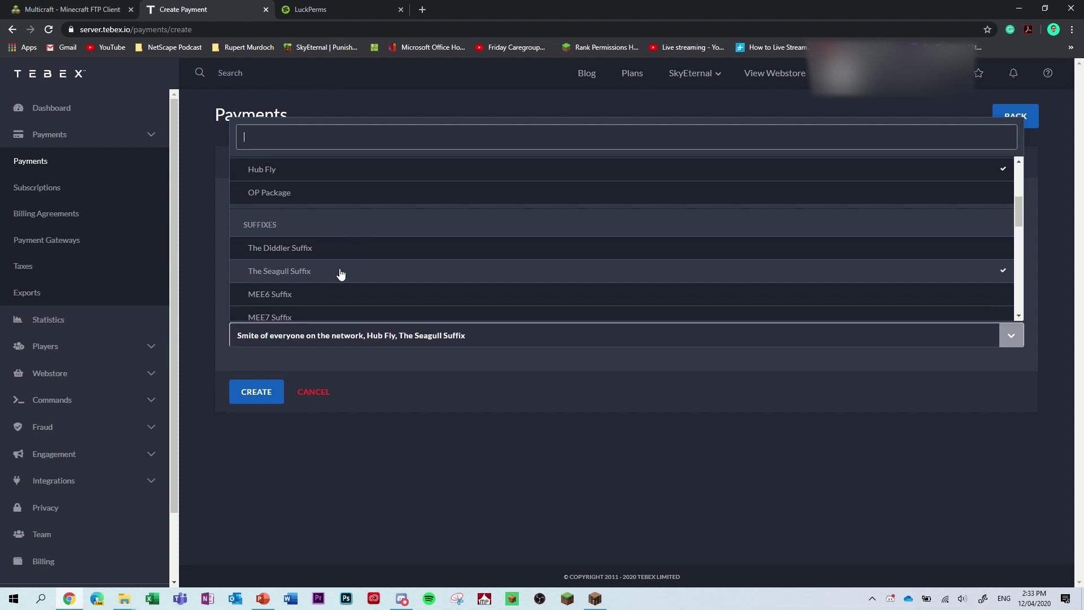
pyautogui.click(327, 295)
pyautogui.scroll(-1, 356, 268)
pyautogui.click(350, 261)
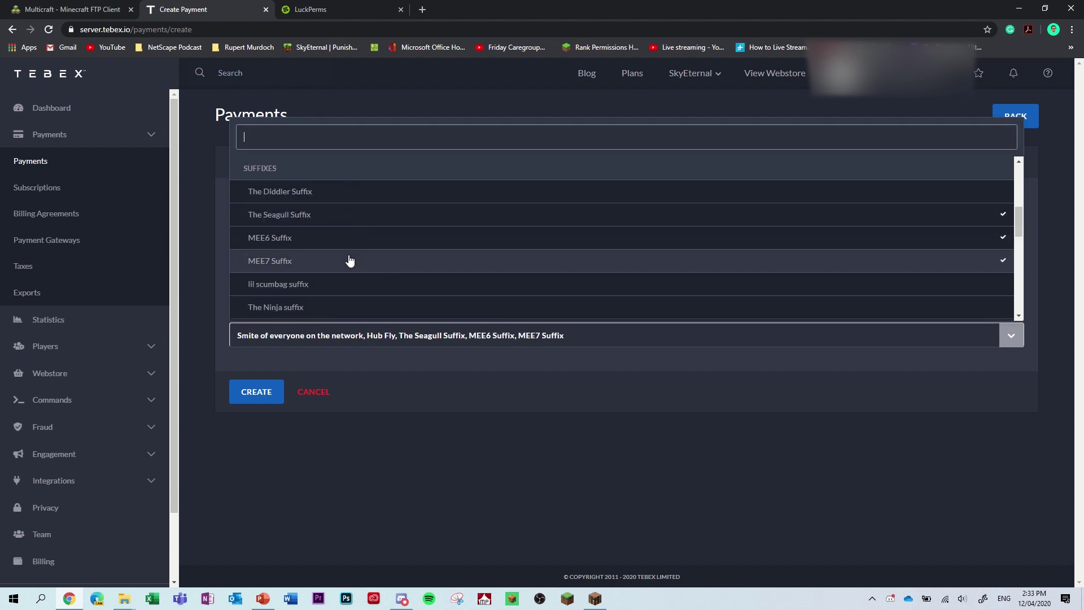
pyautogui.click(351, 283)
pyautogui.scroll(-1, 350, 283)
pyautogui.click(316, 252)
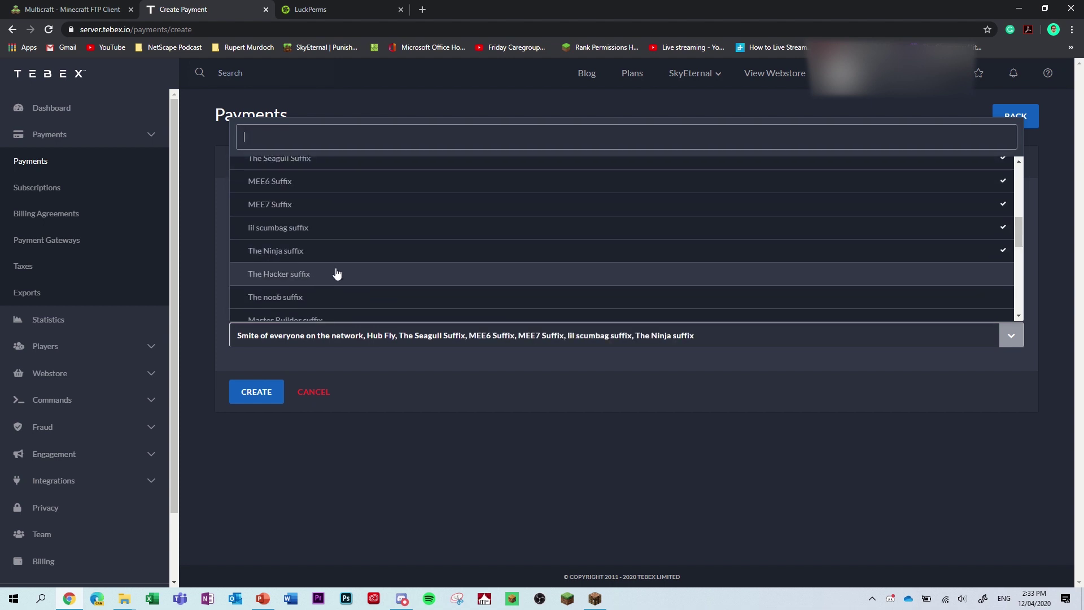
pyautogui.click(336, 273)
pyautogui.click(346, 295)
pyautogui.scroll(-2, 362, 282)
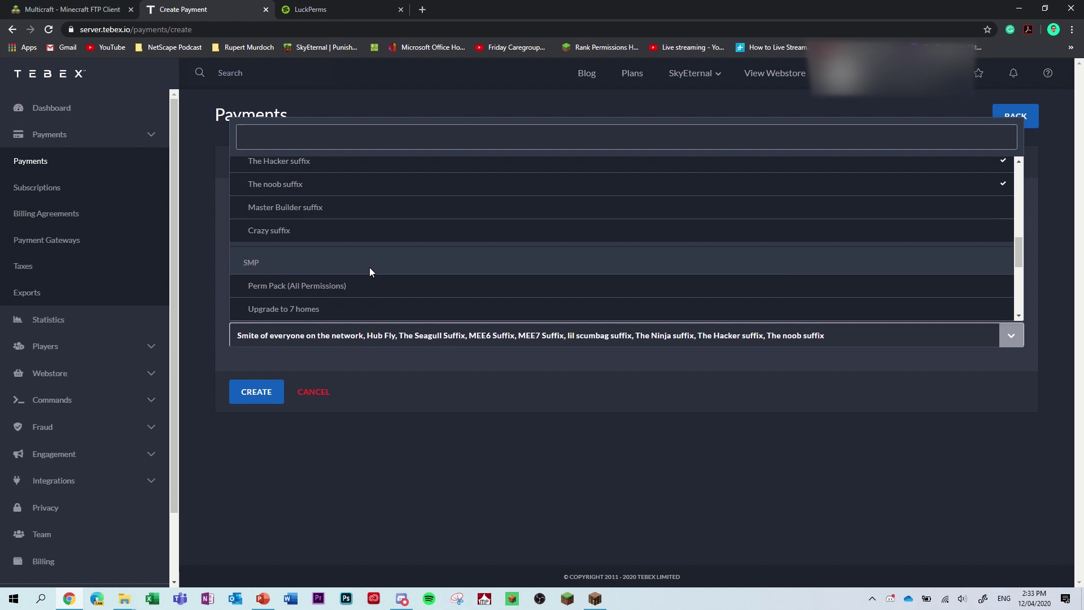
pyautogui.click(327, 208)
pyautogui.click(384, 231)
# - Tick Perm Pack, Upgrade to 7 homes, 25 and 10 Luna Crate Keys, and 1 Mystery Key for everyone
pyautogui.scroll(-1, 381, 242)
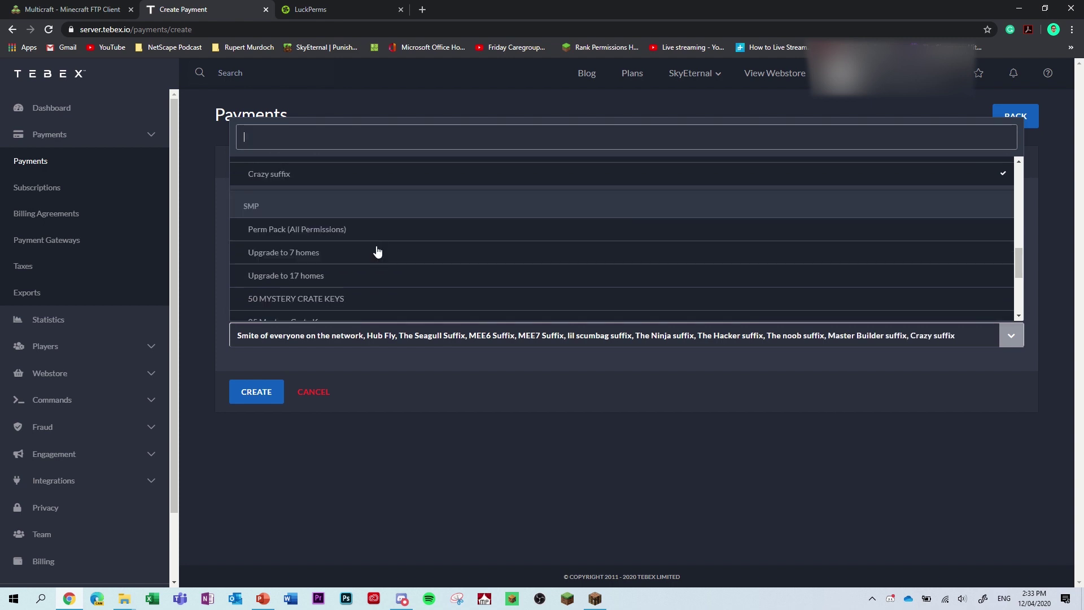
pyautogui.click(366, 231)
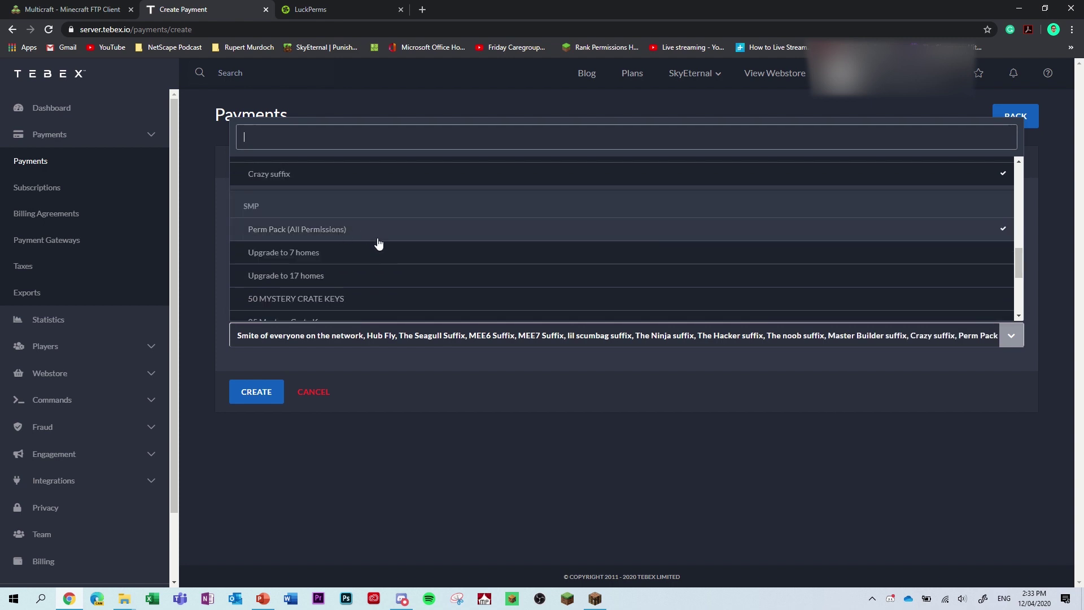
pyautogui.click(383, 252)
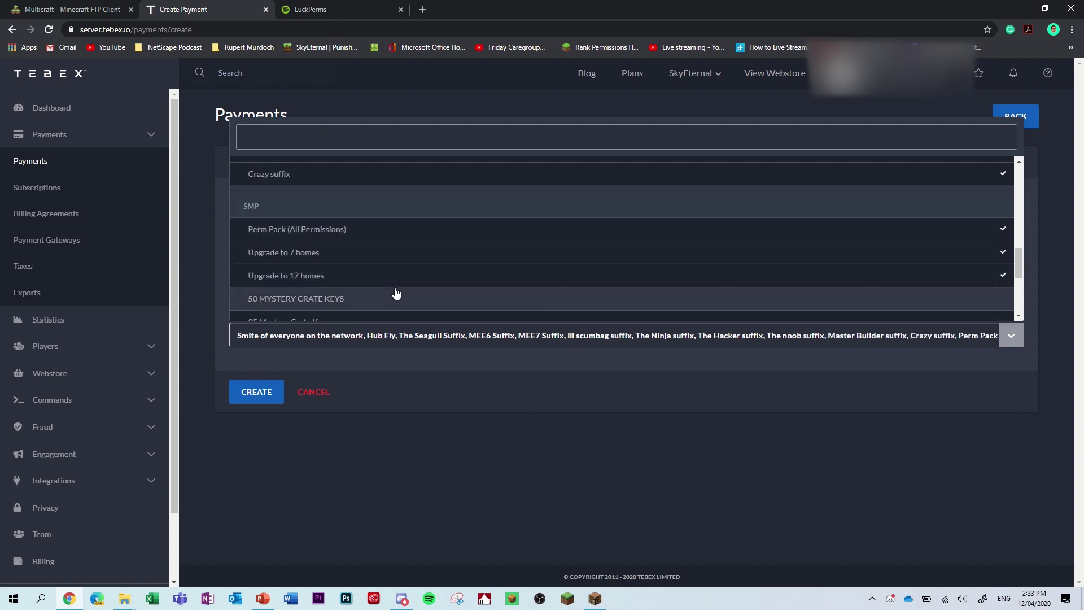
pyautogui.scroll(-1, 395, 288)
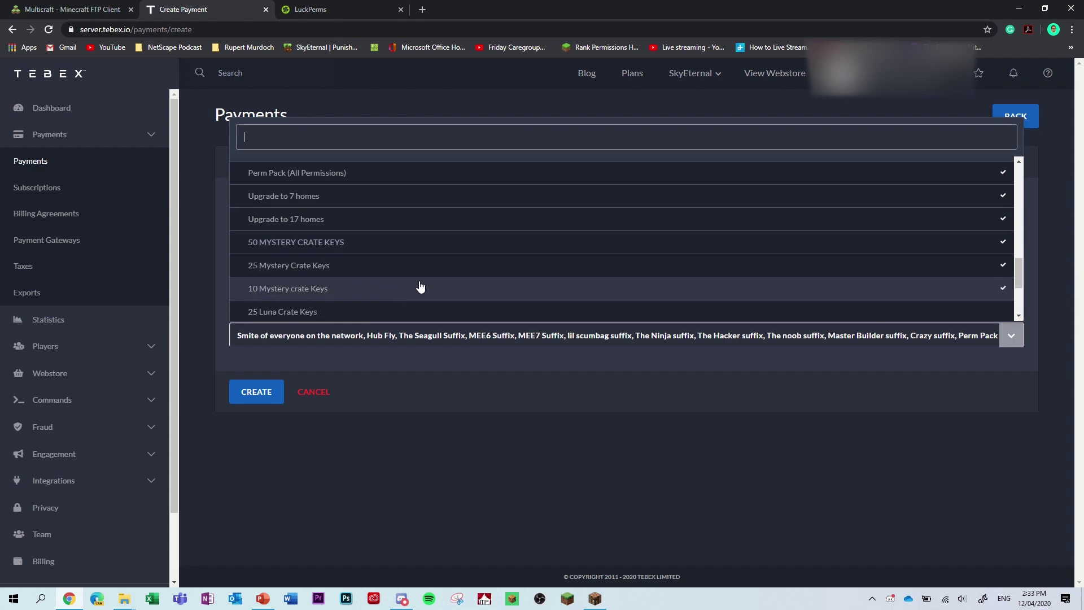
pyautogui.click(327, 313)
pyautogui.scroll(-1, 362, 271)
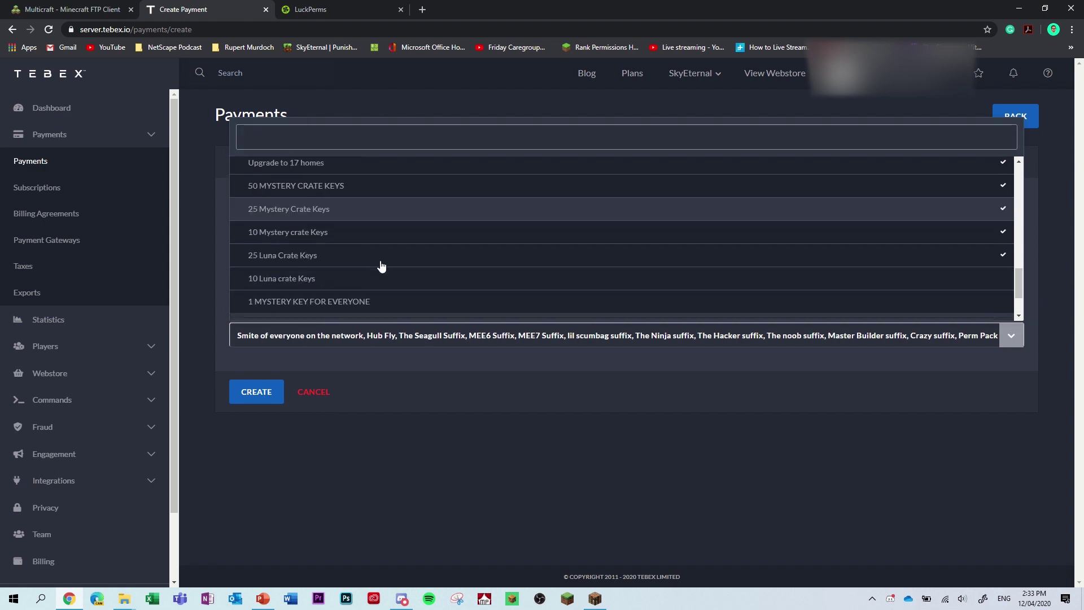
pyautogui.click(364, 280)
pyautogui.click(387, 302)
pyautogui.scroll(-2, 375, 225)
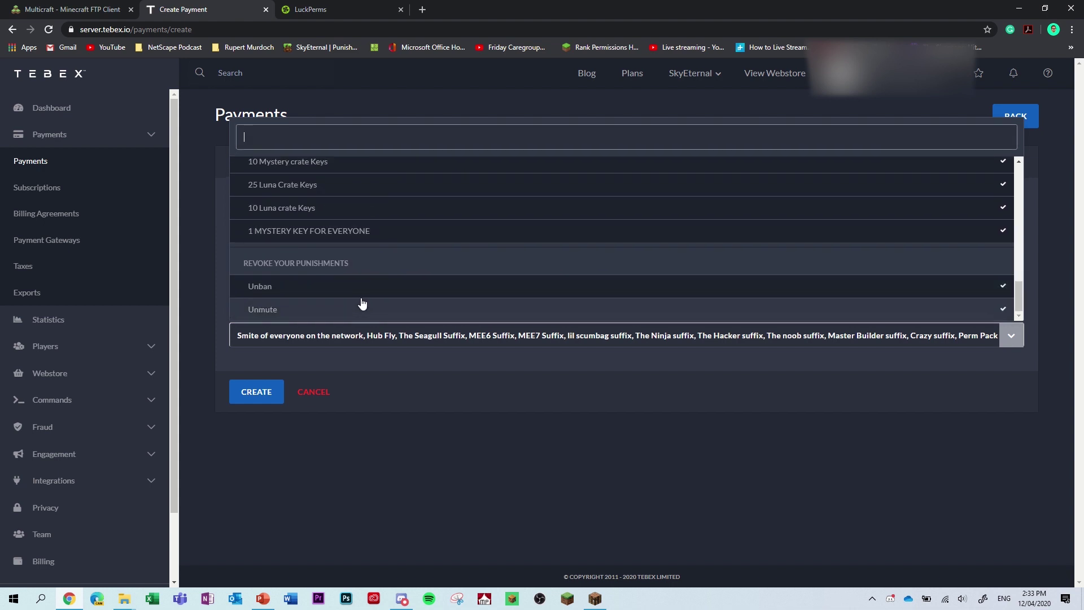
pyautogui.scroll(10, 381, 272)
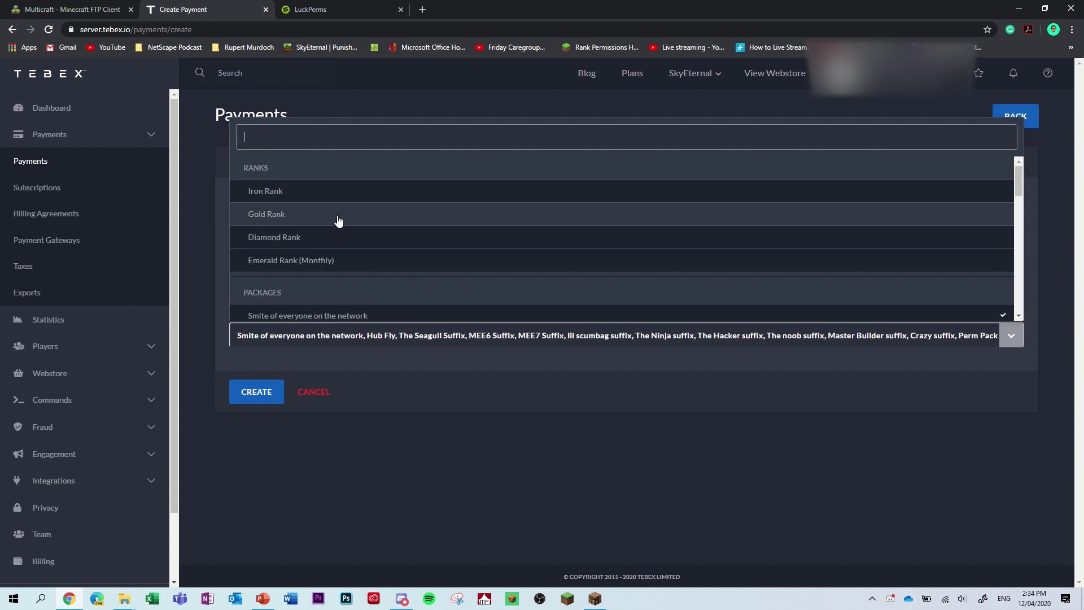
# - Add the Emerald, Diamond, Gold and Iron ranks and submit the payment
pyautogui.click(382, 262)
pyautogui.click(399, 237)
pyautogui.click(418, 214)
pyautogui.click(423, 197)
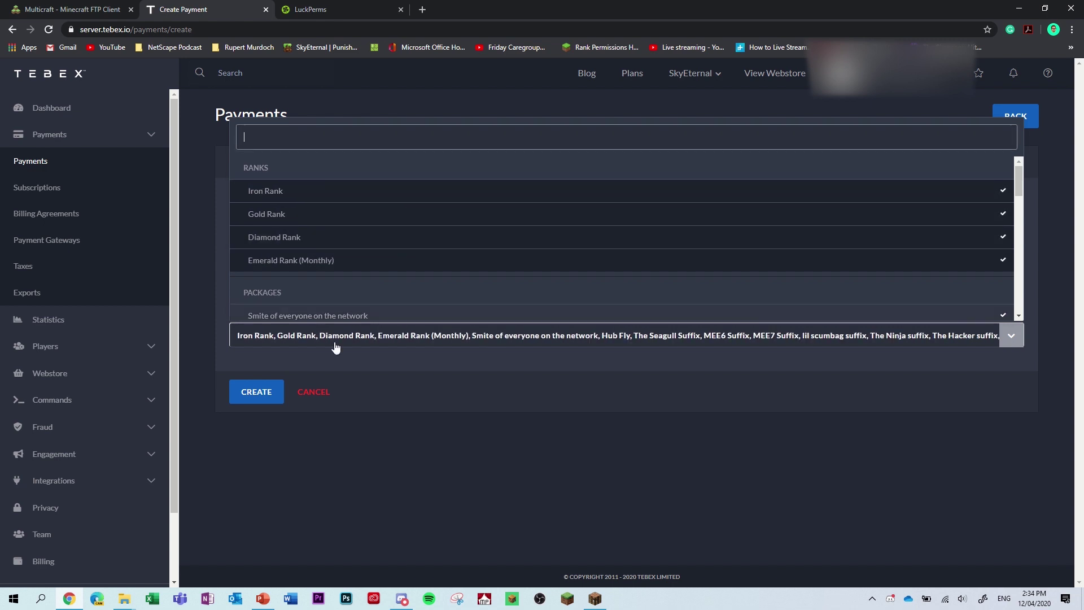
pyautogui.click(425, 384)
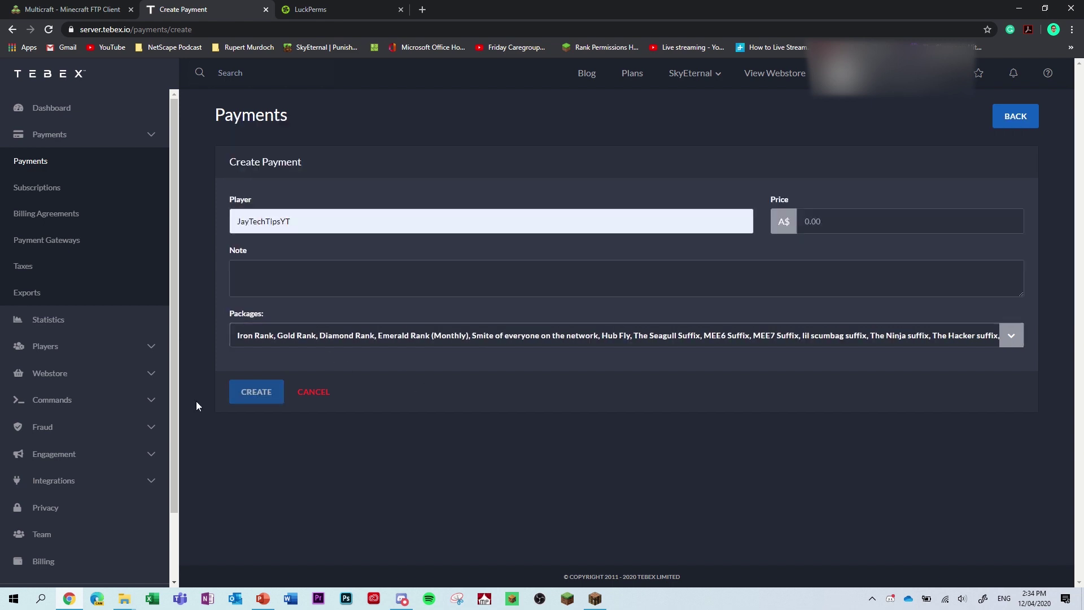
pyautogui.click(259, 394)
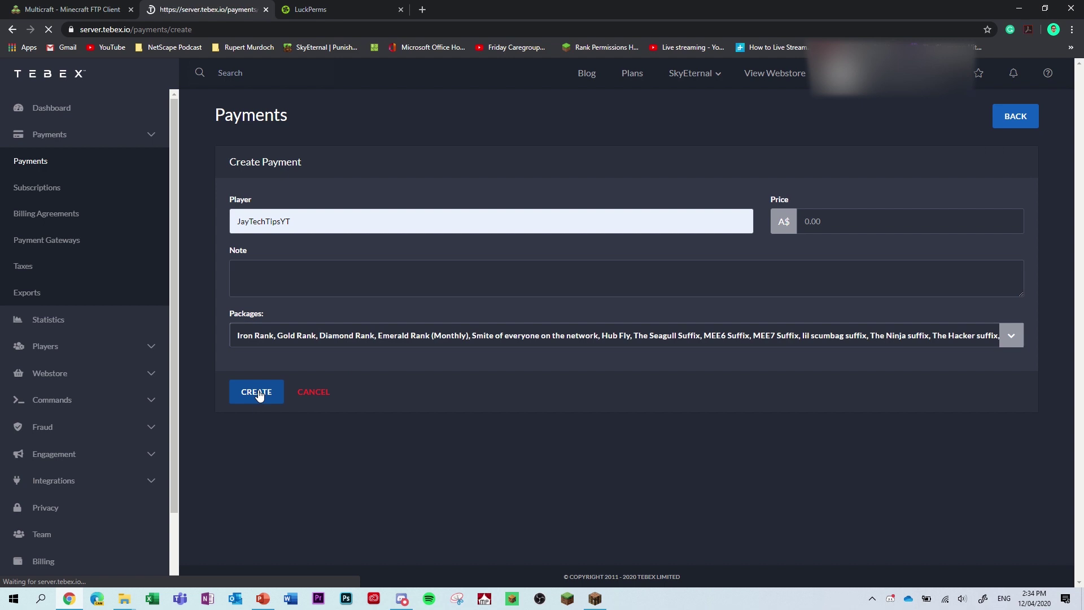
# - Remove Iron Rank from the packages and resubmit the payment
pyautogui.click(379, 335)
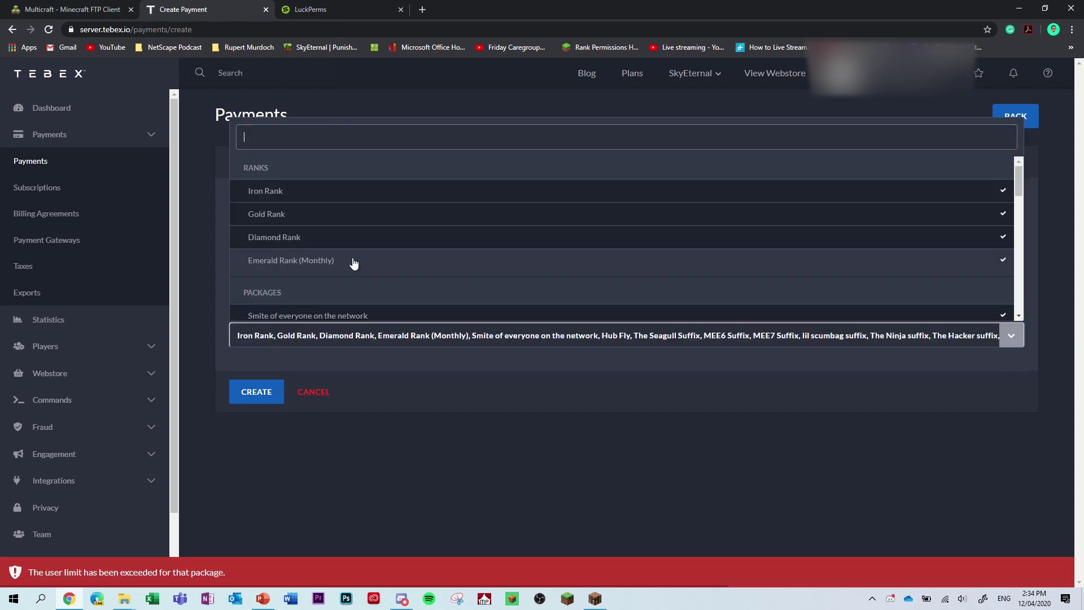
pyautogui.click(341, 192)
pyautogui.click(252, 391)
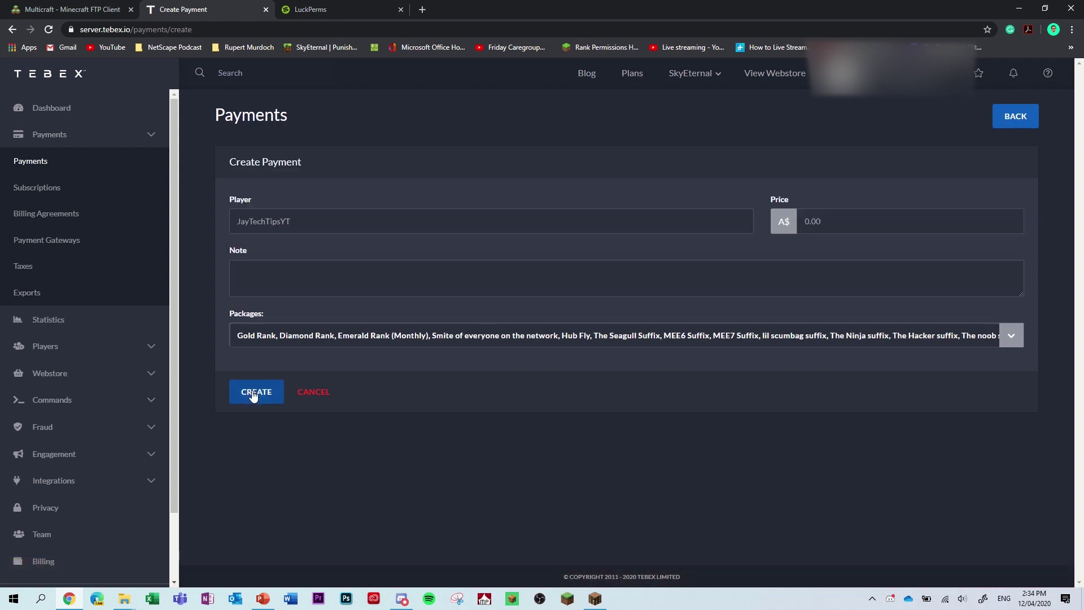
pyautogui.click(254, 394)
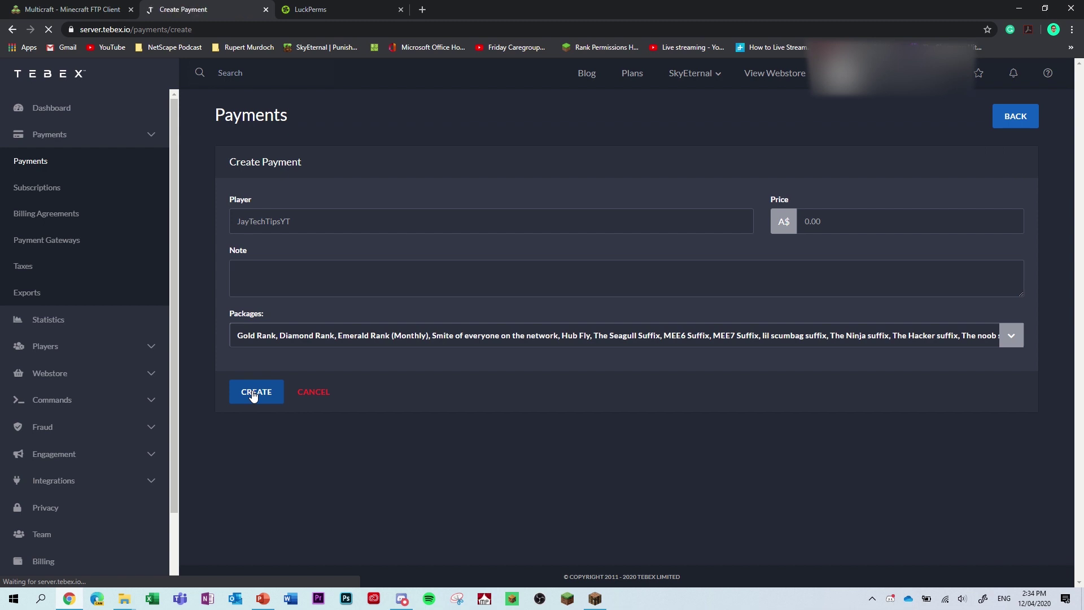
# - Remove the Diamond, Emerald (Monthly) and Gold ranks and submit the payment with the remaining packages
pyautogui.click(368, 338)
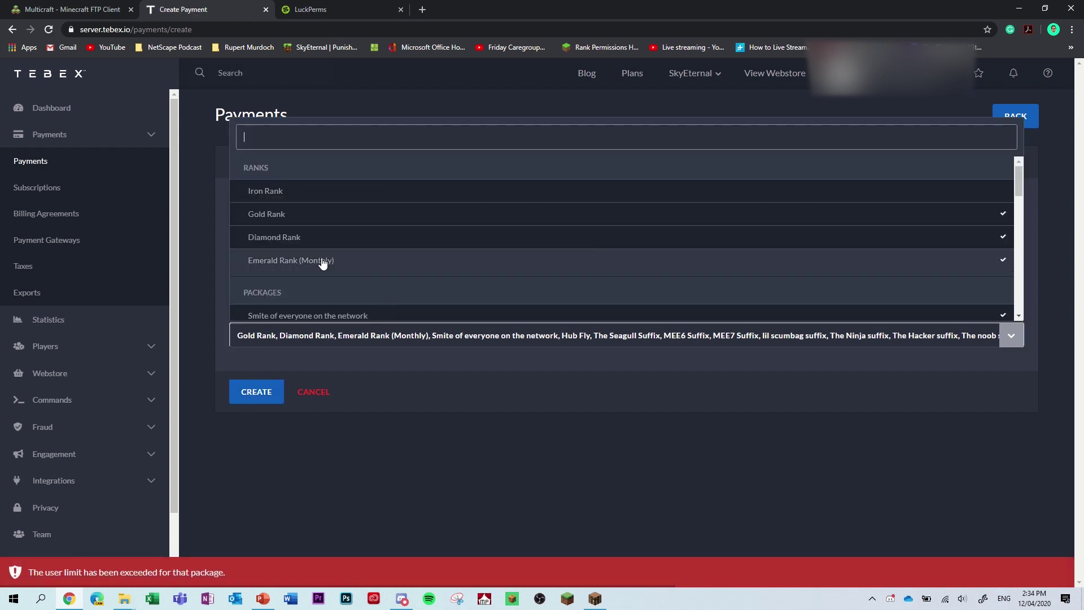
pyautogui.click(324, 239)
pyautogui.click(346, 272)
pyautogui.click(366, 218)
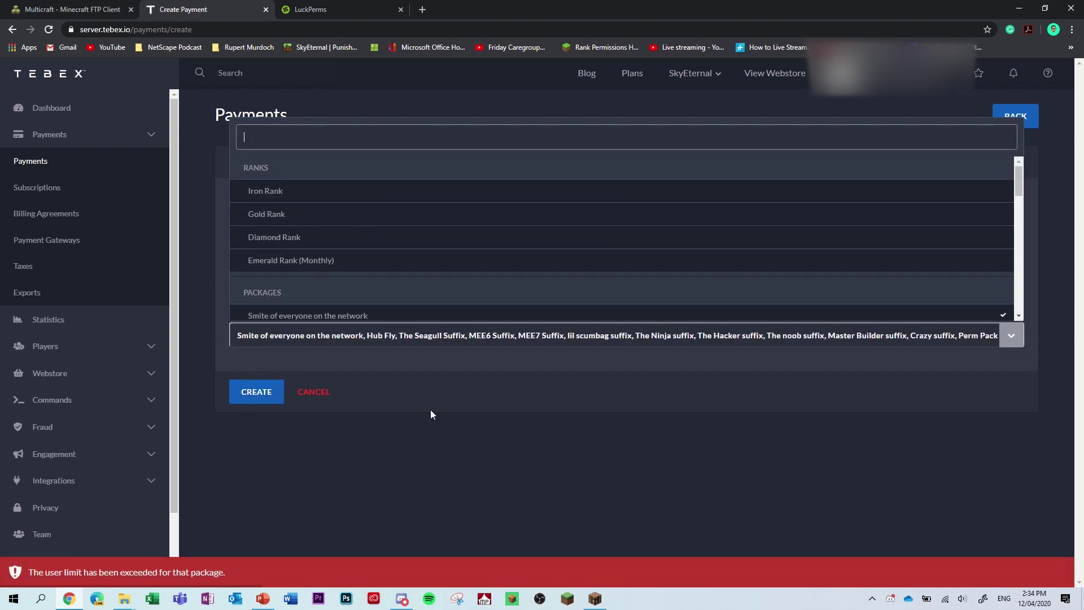
pyautogui.click(430, 408)
pyautogui.click(243, 394)
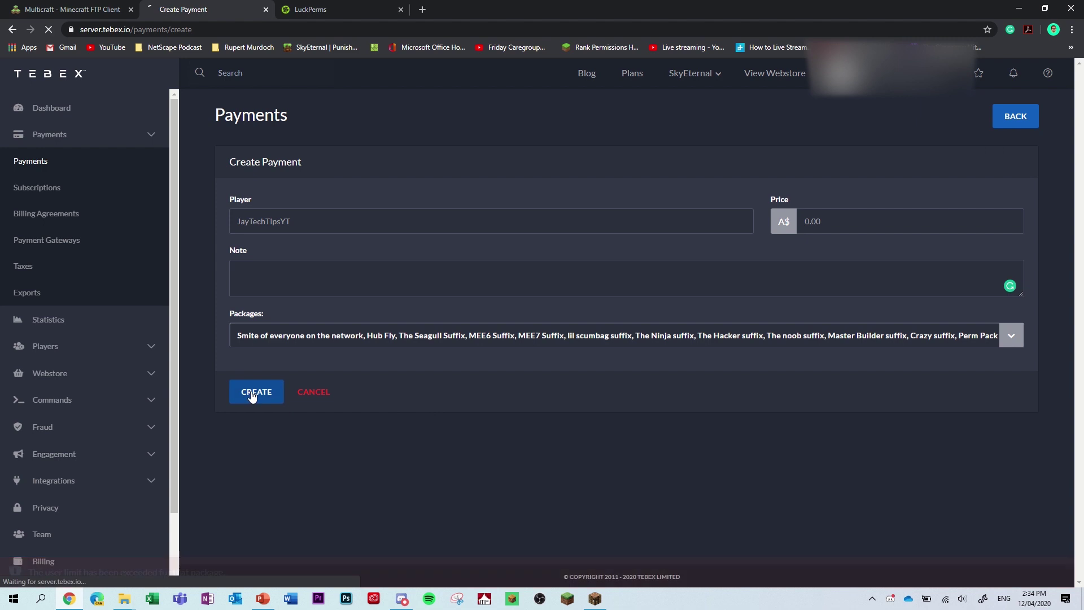
pyautogui.moveTo(603, 603)
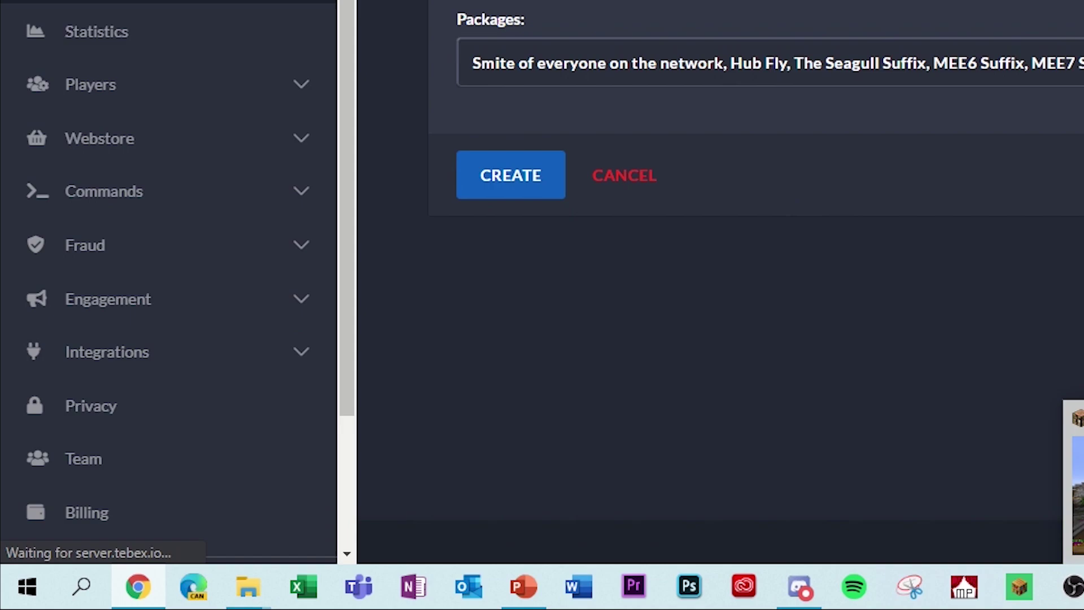
# - Back in Minecraft, walk past the flower bed toward the stone steps and open the chat history
pyautogui.click(598, 600)
pyautogui.press('w')
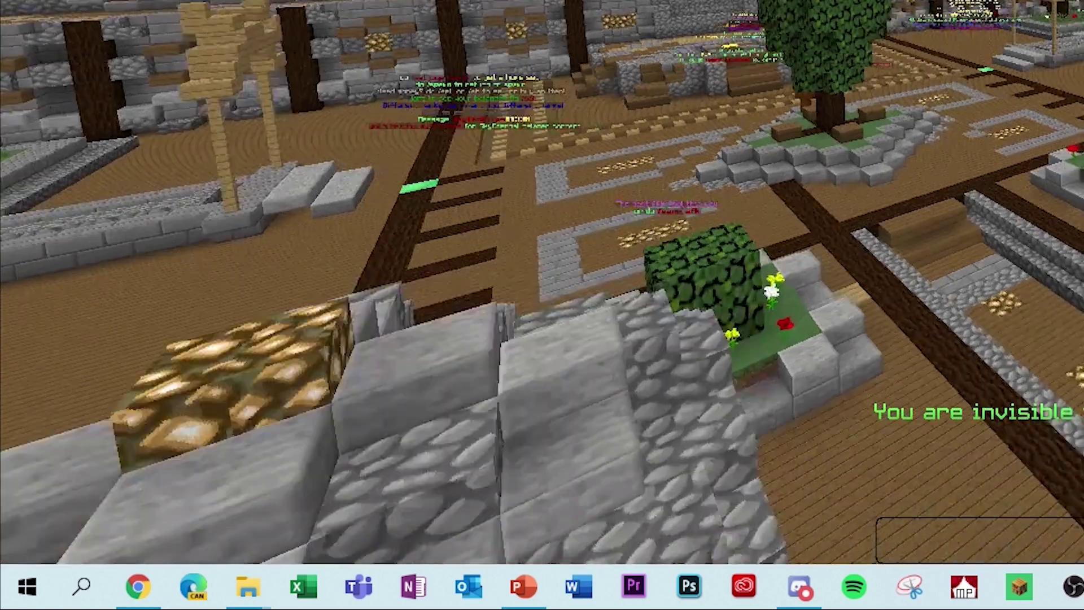
pyautogui.press('w')
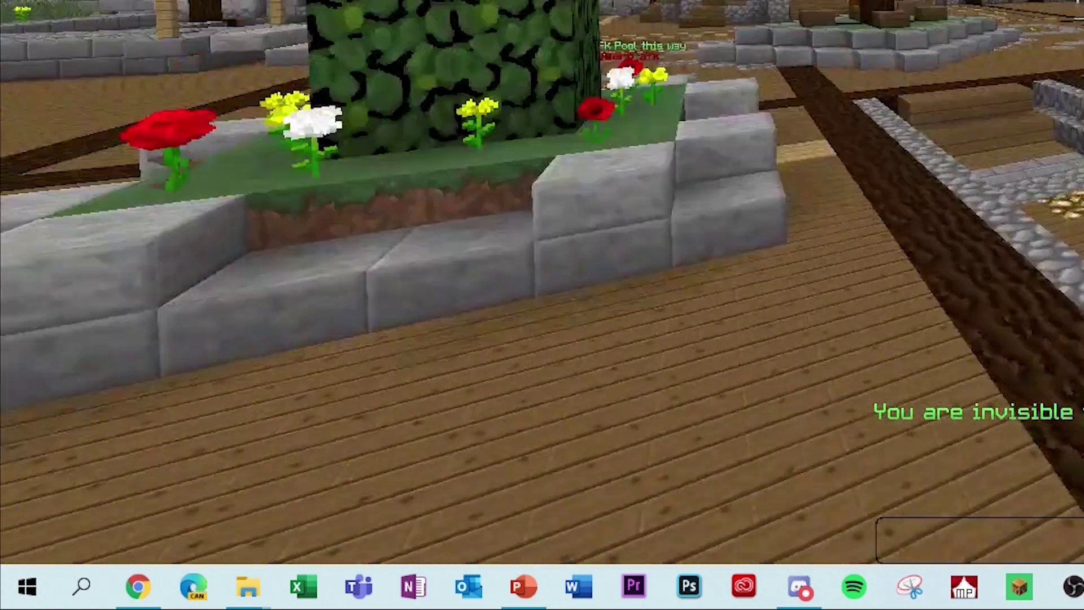
pyautogui.press('w')
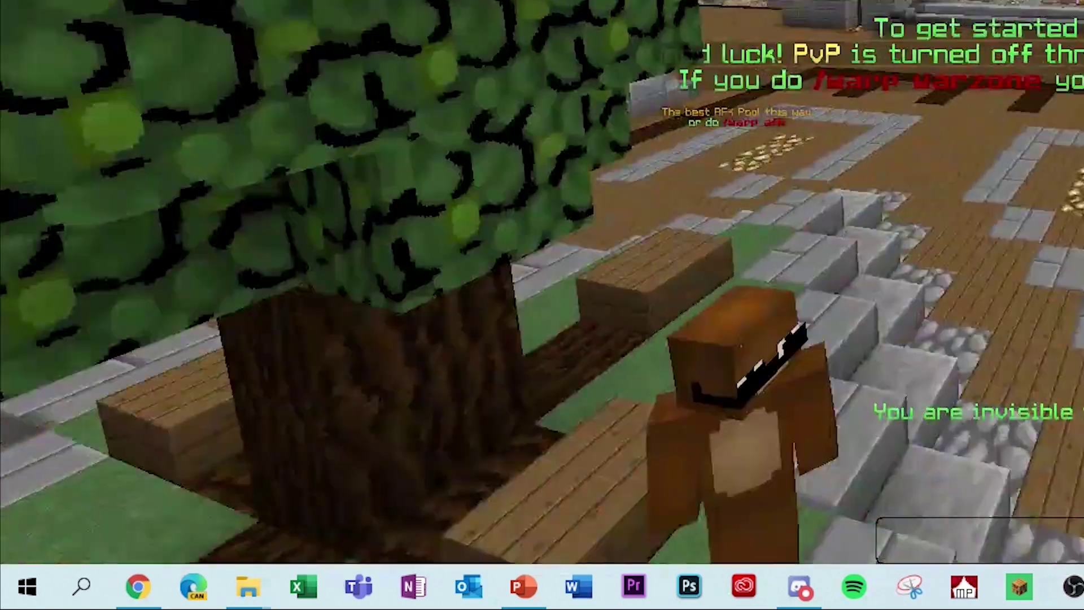
pyautogui.press('w')
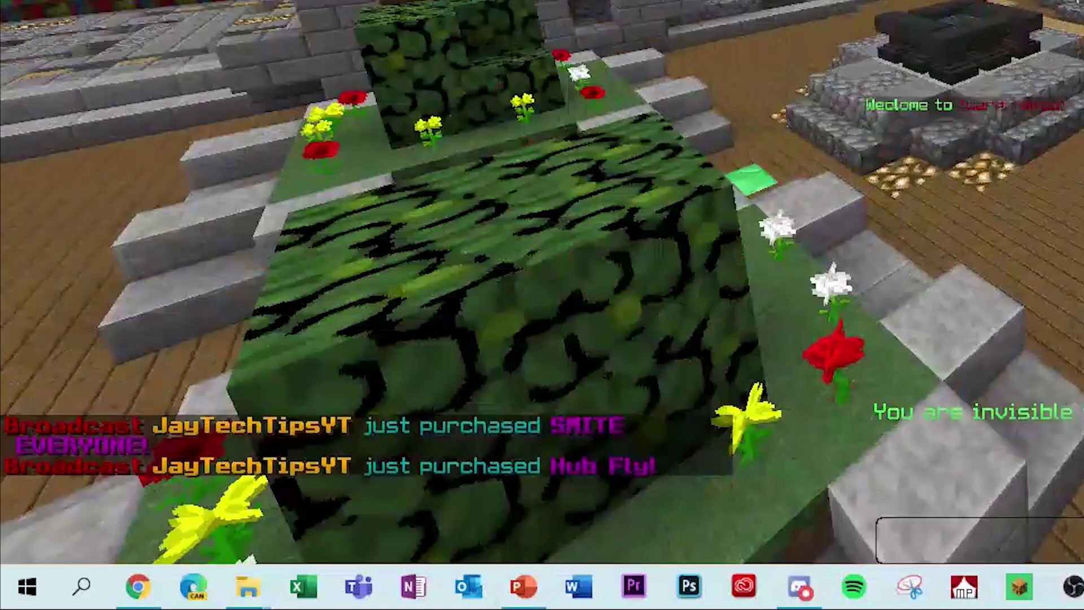
pyautogui.press('w')
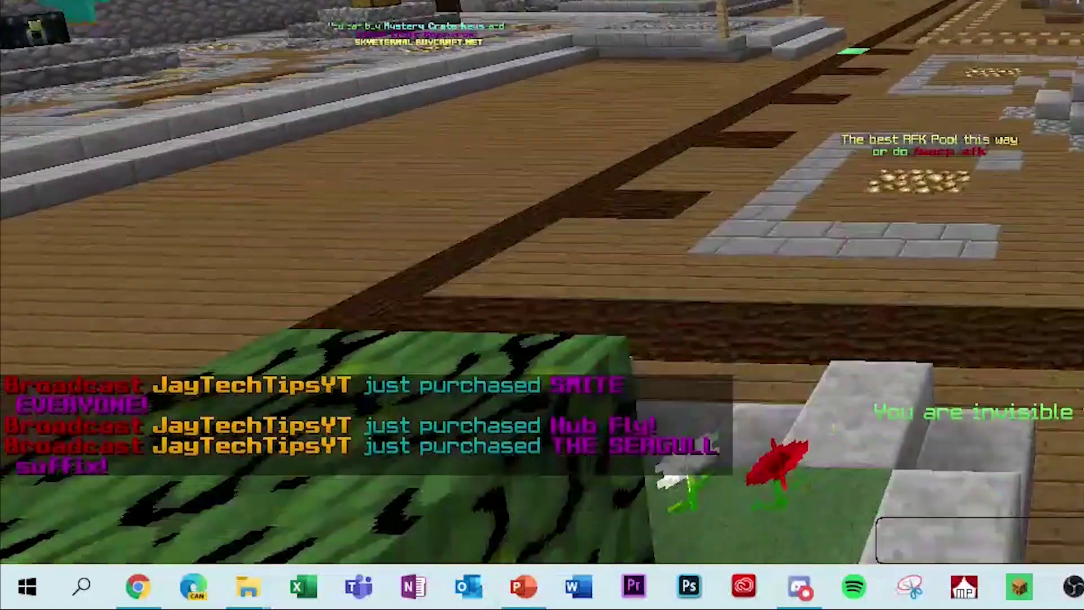
pyautogui.press('w')
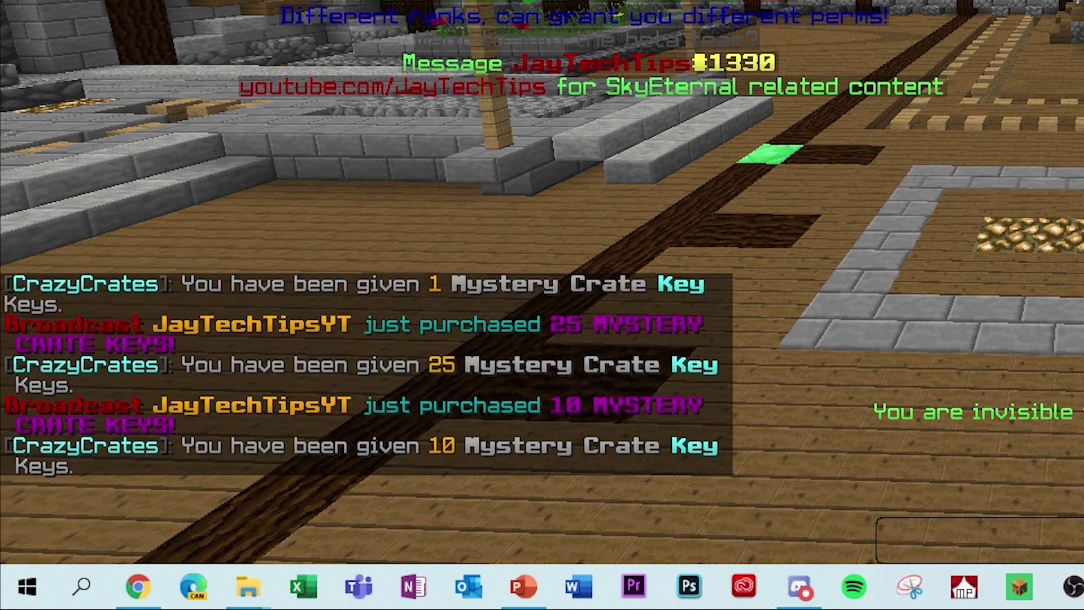
pyautogui.press('t')
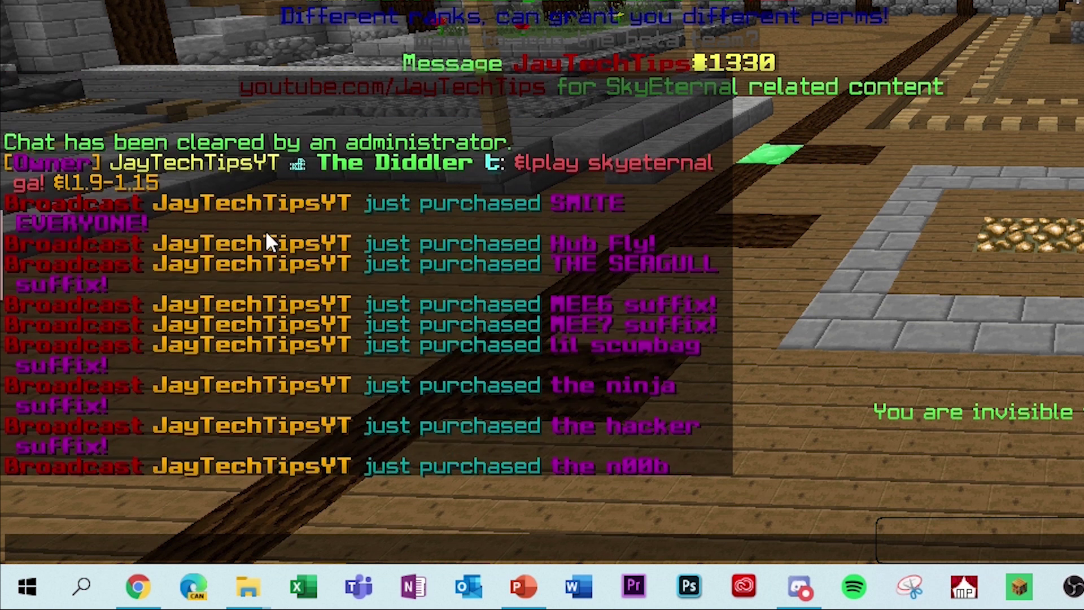
# - Scroll through the chat history to review the purchase and crate-key messages
pyautogui.scroll(-10, 620, 201)
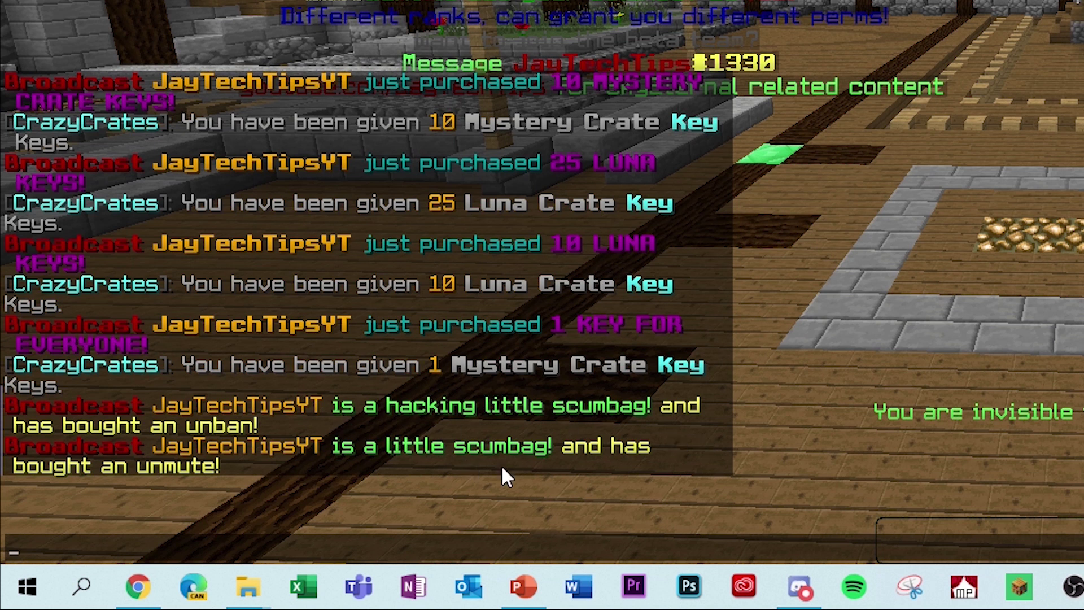
pyautogui.scroll(1, 647, 341)
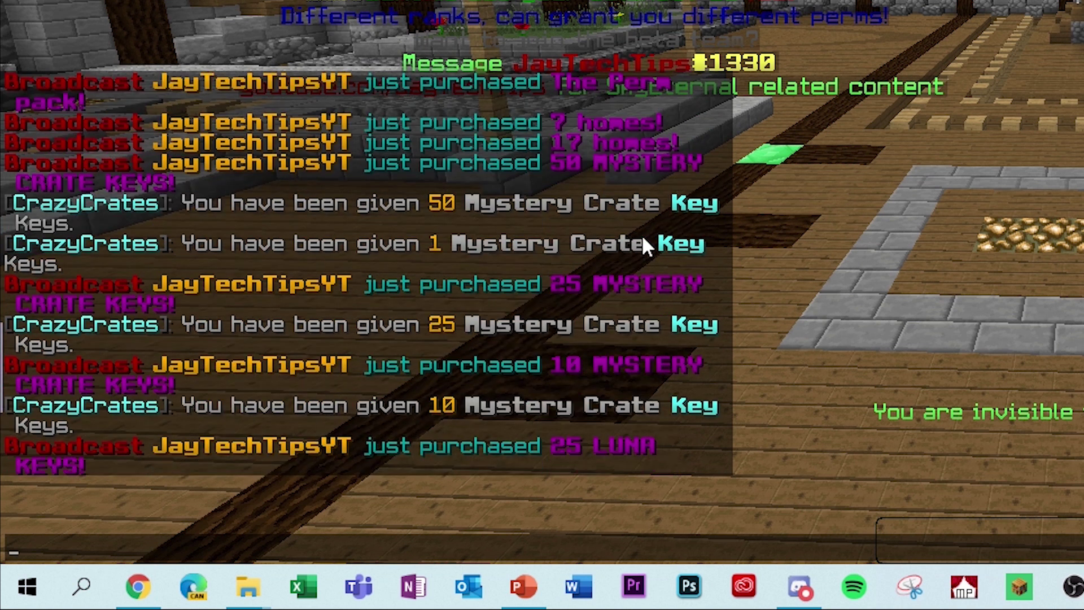
pyautogui.scroll(1, 642, 234)
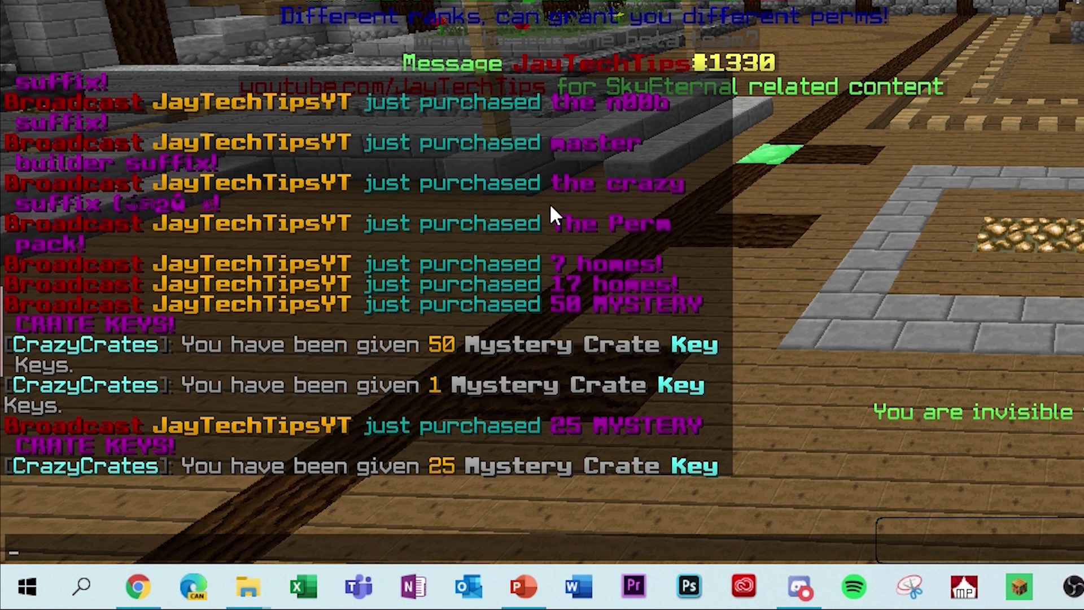
# - Send 'h' to close chat and walk across the spawn plaza
pyautogui.write('h')
pyautogui.press('Return')
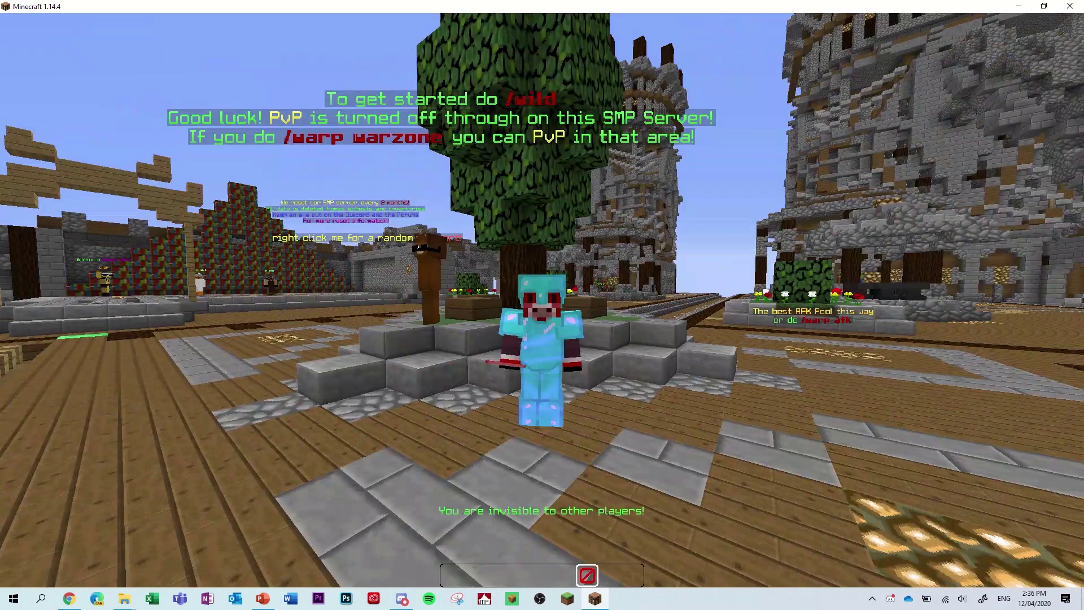
pyautogui.press('w')
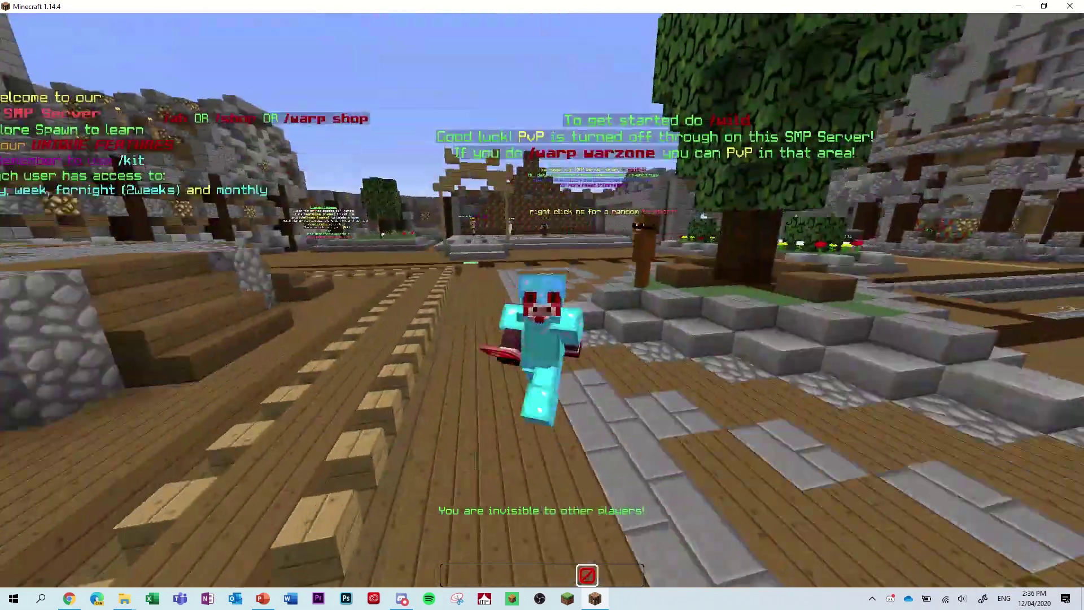
pyautogui.press('w')
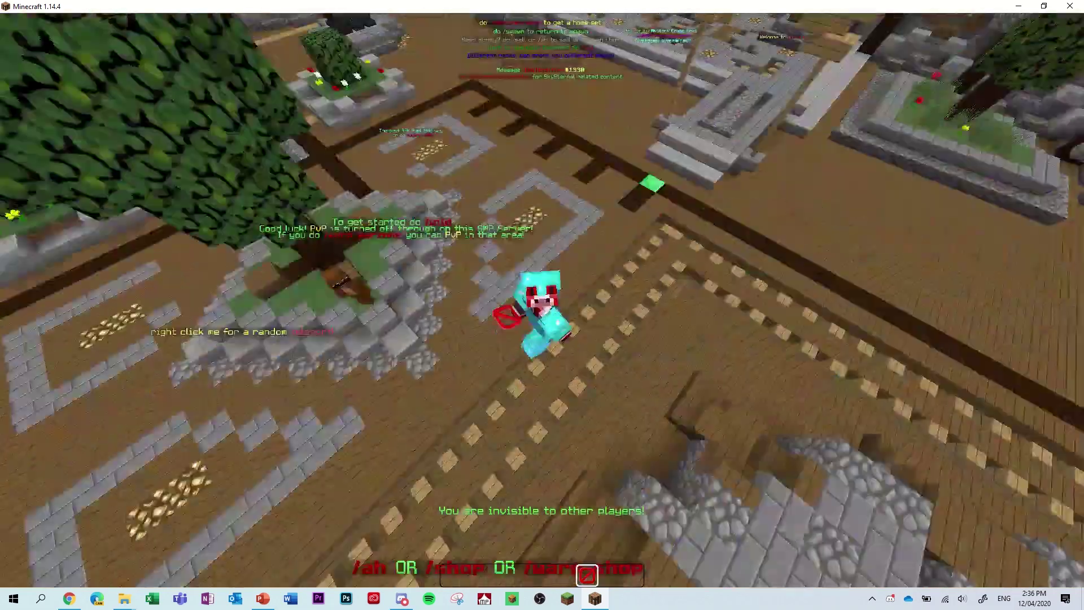